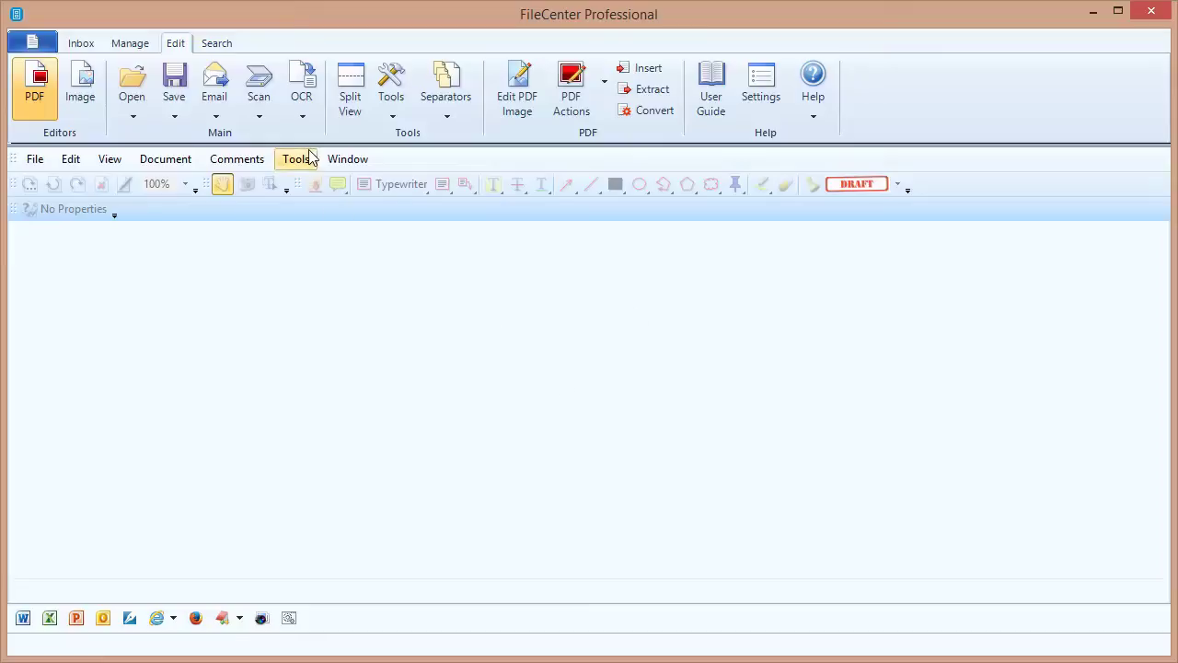
Step: Start a new scan with Scanner Duplex enabled to capture both sides of each sheet
click(276, 91)
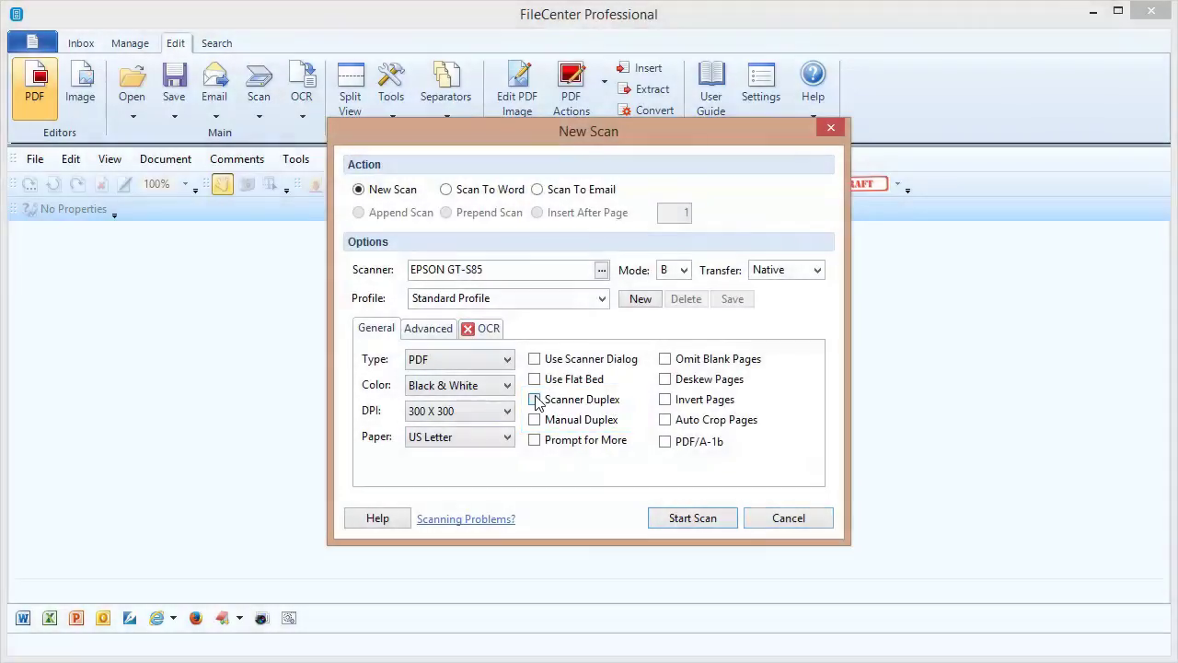
click(537, 401)
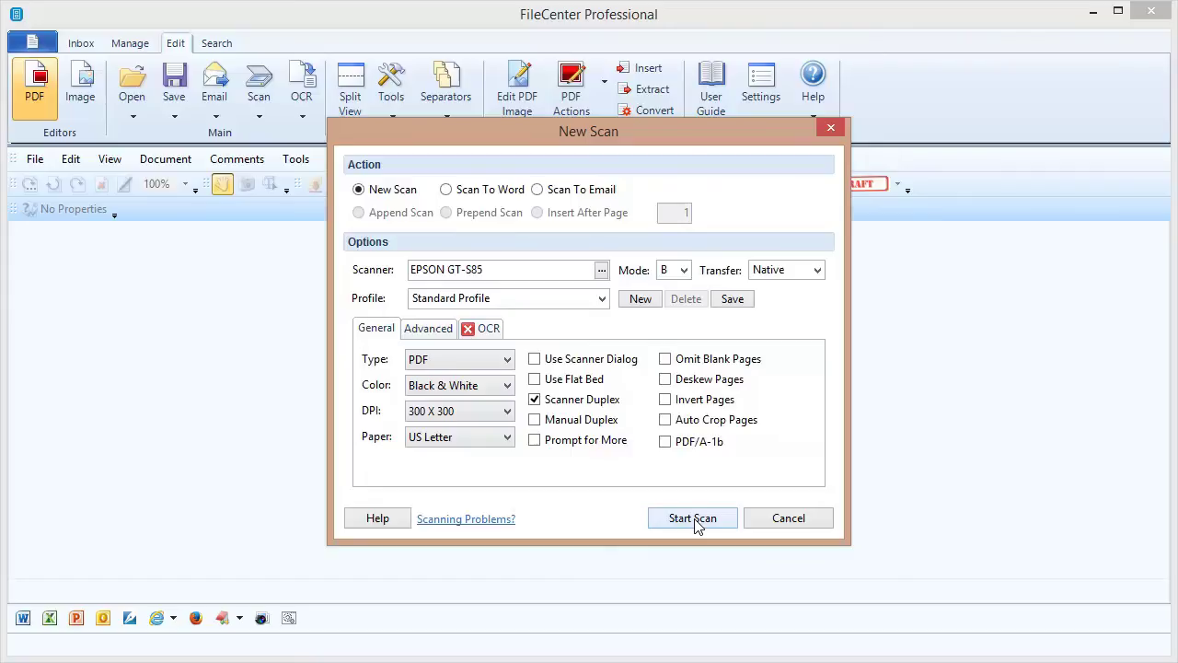
Step: Scan the double-sided stack into a new six-page PDF
click(695, 521)
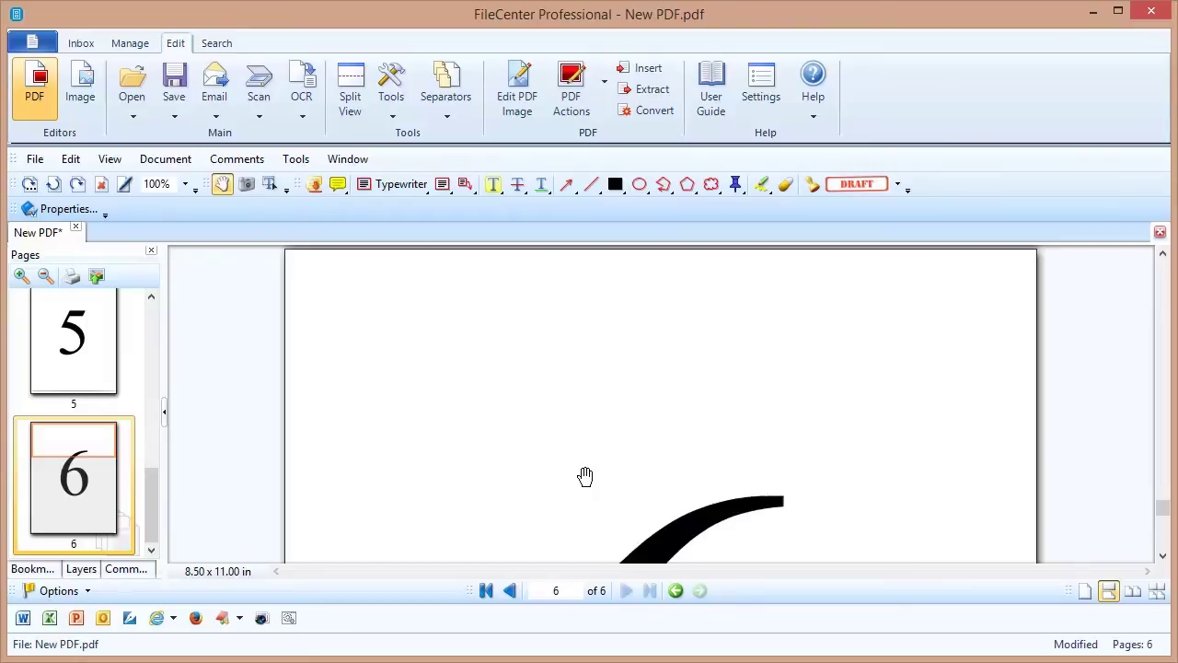
Step: Start another new scan with Manual Duplex enabled instead of scanner duplex
click(260, 87)
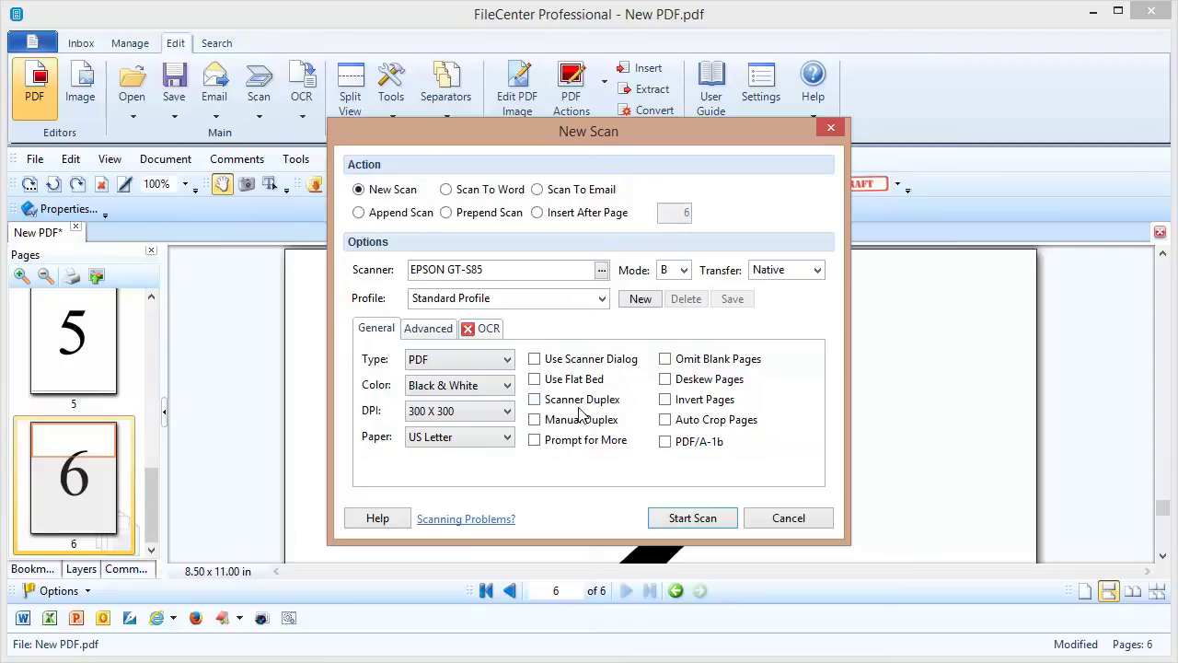
click(535, 421)
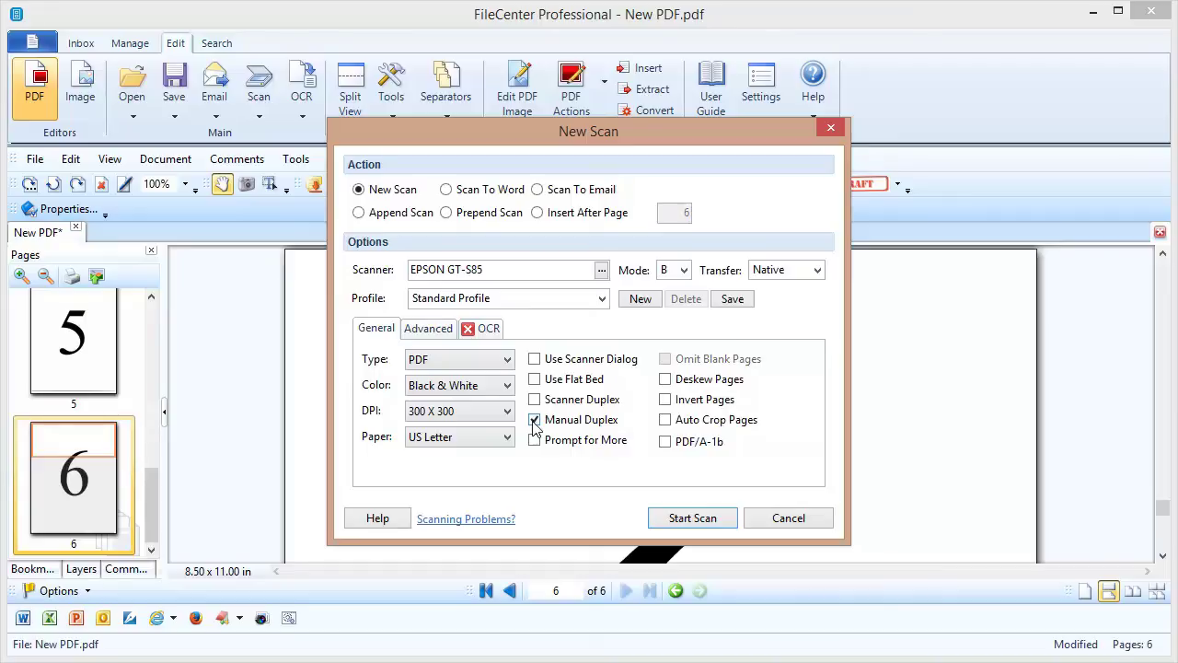
Step: Scan the front sides into a new three-page PDF, pausing for the flipped stack
click(703, 520)
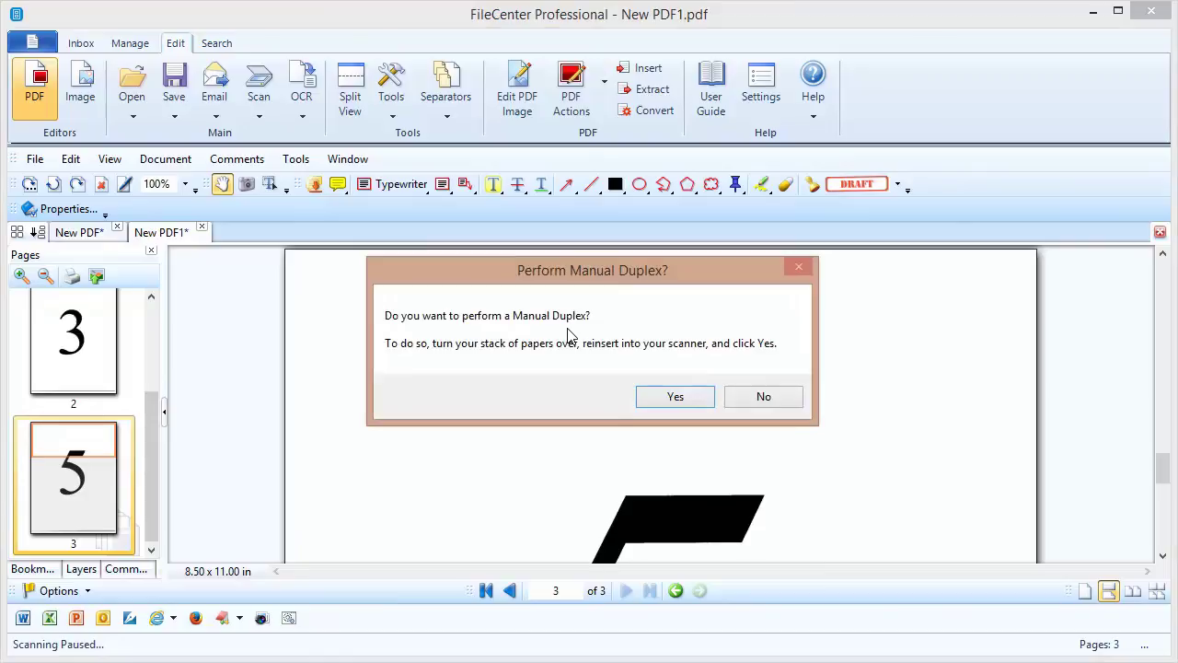
Step: Confirm the flipped stack so the back sides complete the six-page PDF
click(677, 398)
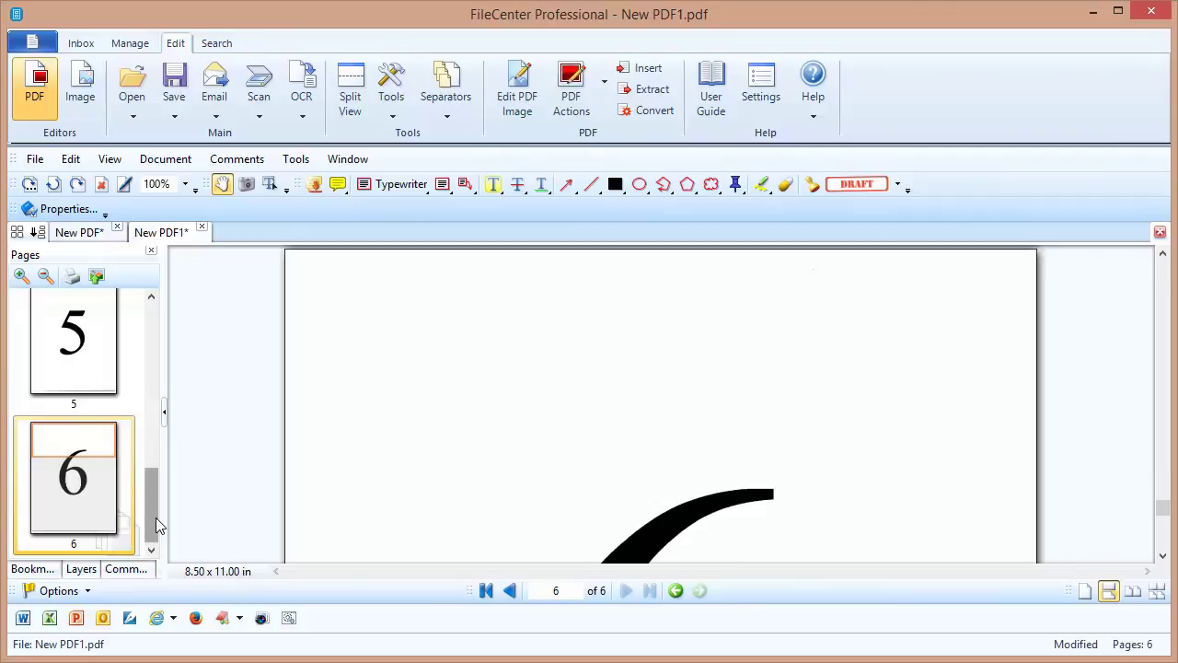
drag(156, 517, 168, 337)
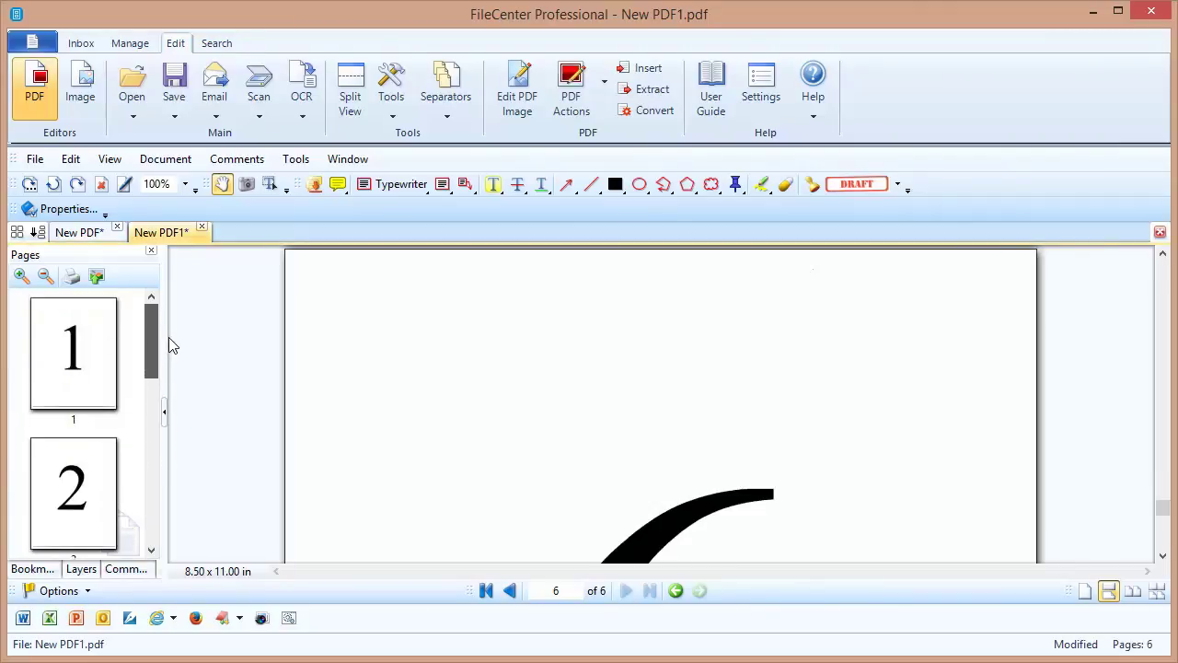